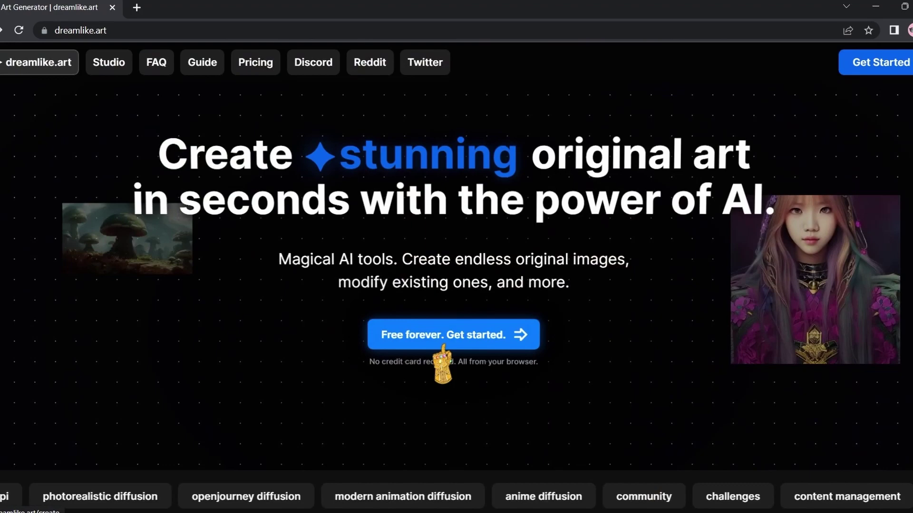
Step: Enter the art studio and list the models: Dreamlike Diffusion 1.0, Photoreal 2.0, Stable Diffusion 1.5
{"action": "left_click", "coordinate": [523, 334]}
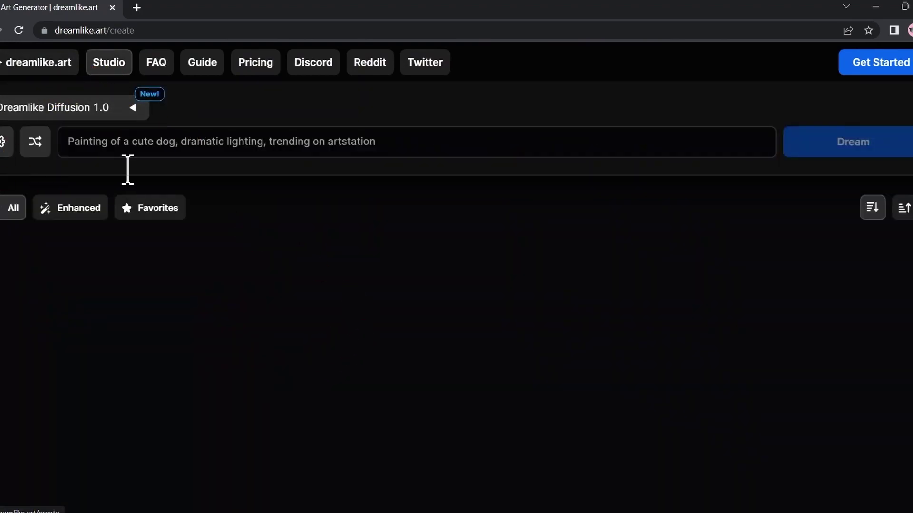
{"action": "left_click", "coordinate": [75, 116]}
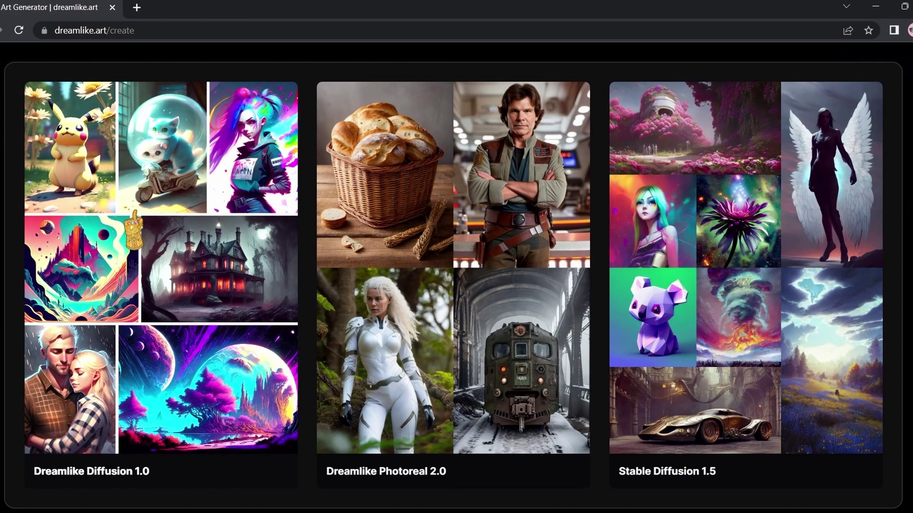
Step: Choose the Dreamlike Diffusion 1.0 model and click into the prompt box
{"action": "left_click", "coordinate": [135, 214]}
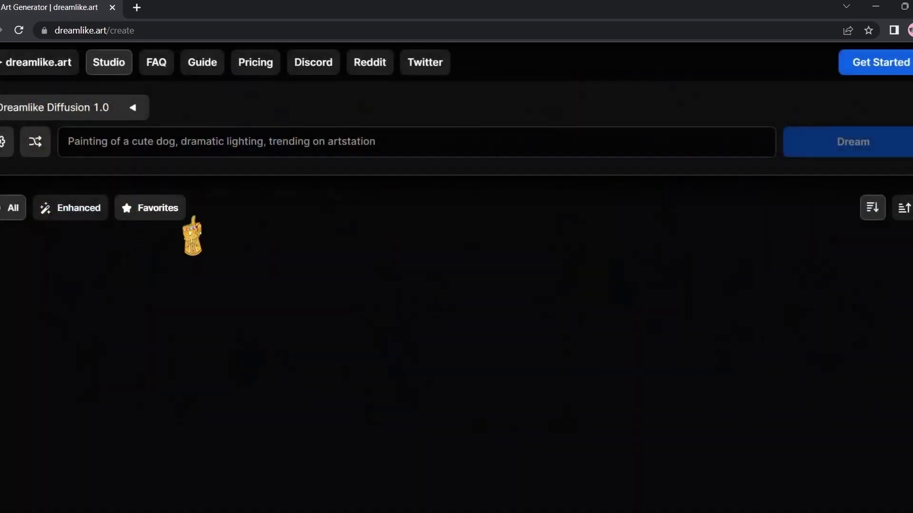
{"action": "left_click", "coordinate": [115, 147]}
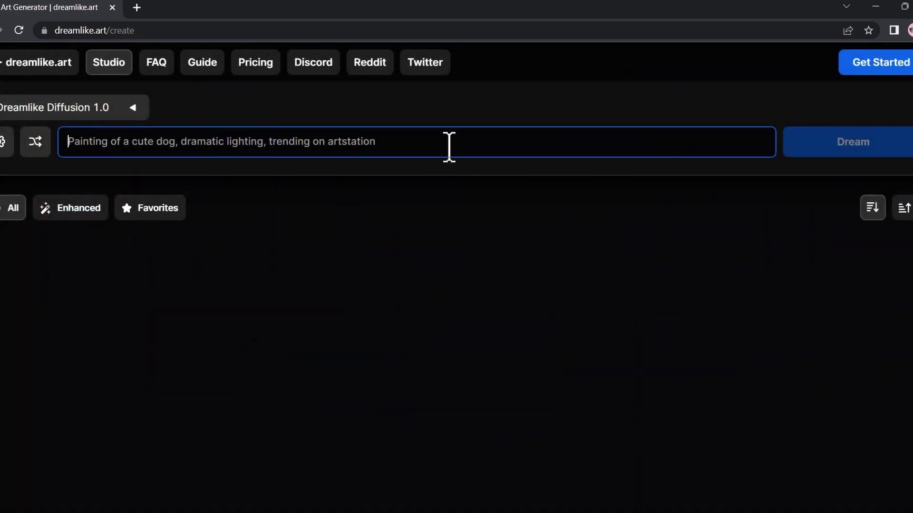
{"action": "left_click", "coordinate": [412, 186]}
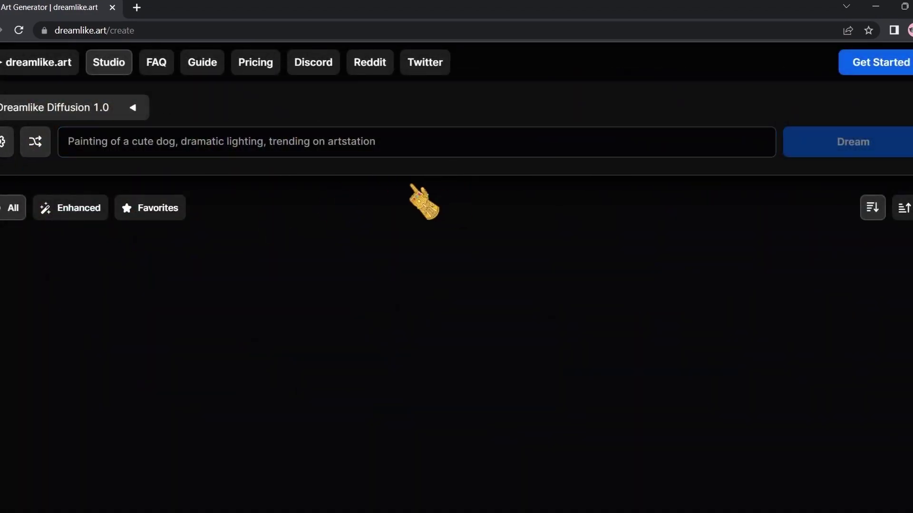
Step: Expand the advanced generation settings and start editing the default negative prompt
{"action": "left_click", "coordinate": [3, 141]}
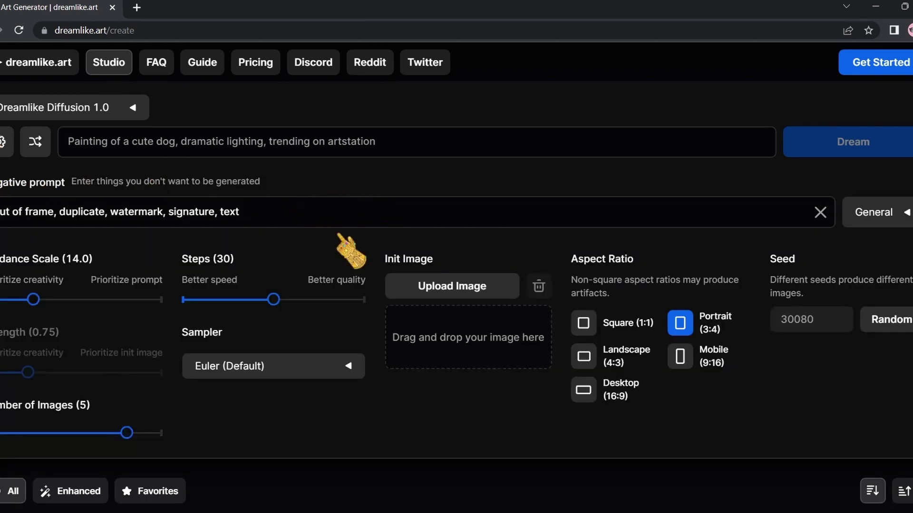
{"action": "scroll", "coordinate": [14, 261], "scroll_direction": "down", "scroll_amount": 4}
{"action": "scroll", "coordinate": [7, 265], "scroll_direction": "up", "scroll_amount": 4}
{"action": "left_click", "coordinate": [187, 141]}
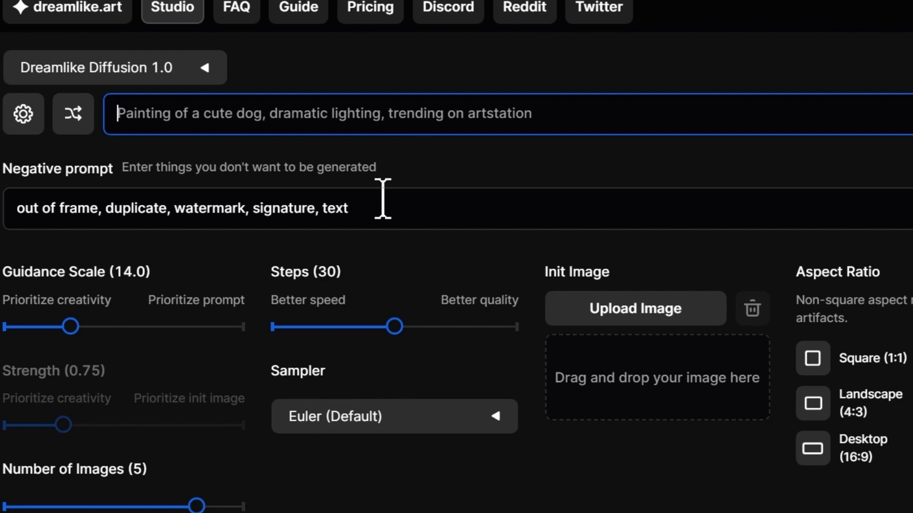
{"action": "left_click", "coordinate": [383, 200]}
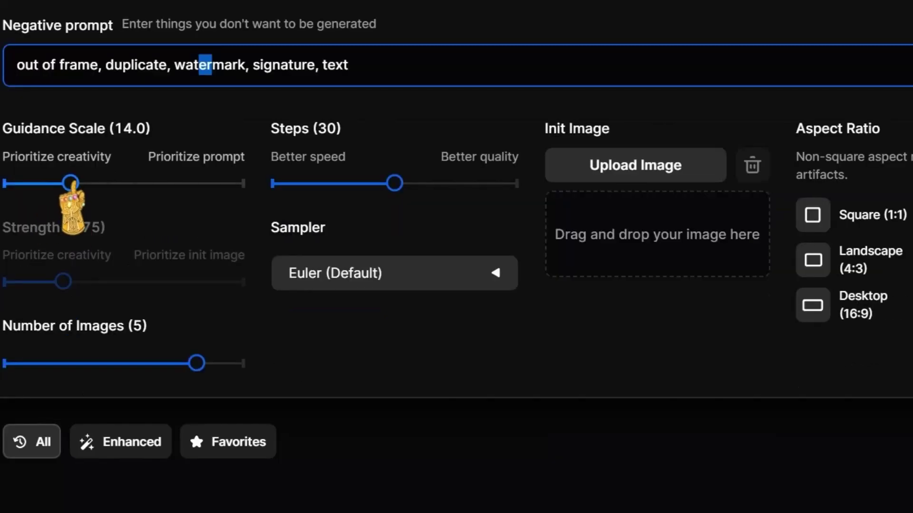
Step: Set guidance scale 25.0, three images, about 29 steps and Square (1:1) aspect ratio
{"action": "left_click_drag", "start_coordinate": [71, 184], "coordinate": [134, 188]}
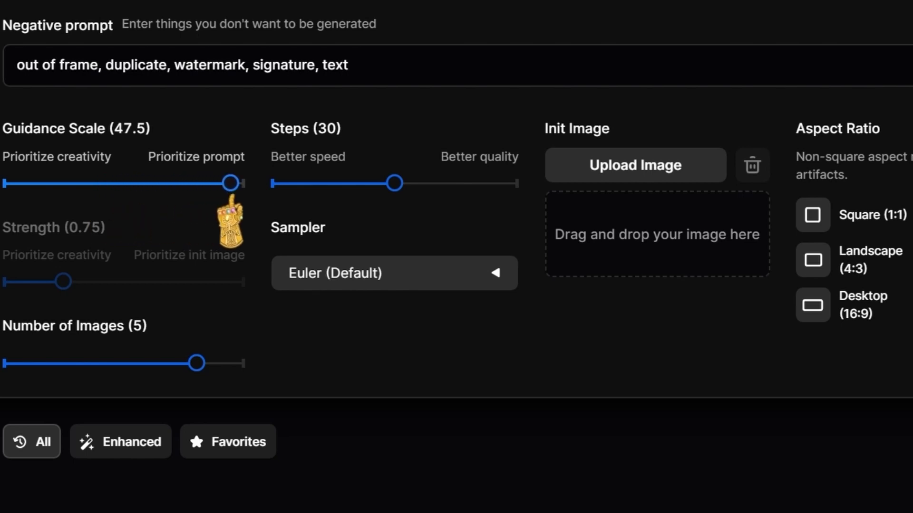
{"action": "left_click_drag", "start_coordinate": [231, 195], "coordinate": [121, 158]}
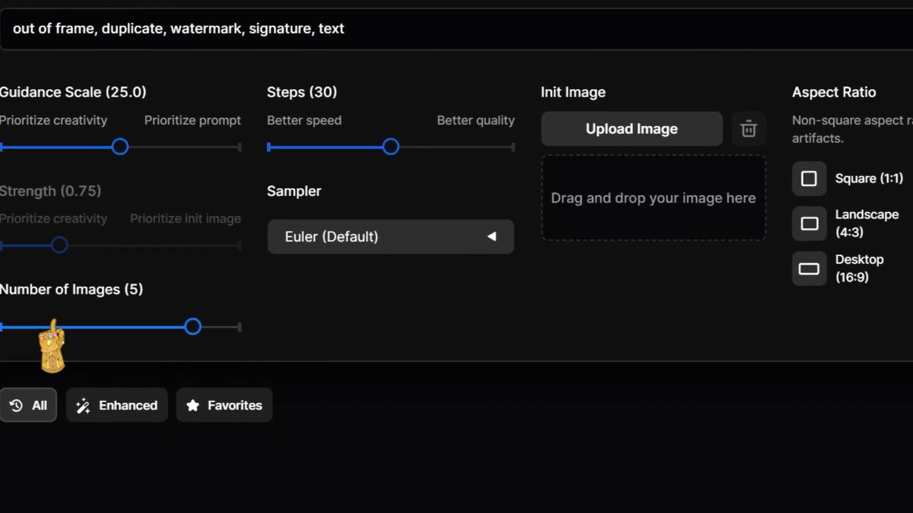
{"action": "left_click", "coordinate": [48, 337]}
{"action": "left_click_drag", "start_coordinate": [42, 327], "coordinate": [112, 325]}
{"action": "left_click_drag", "start_coordinate": [307, 186], "coordinate": [457, 204]}
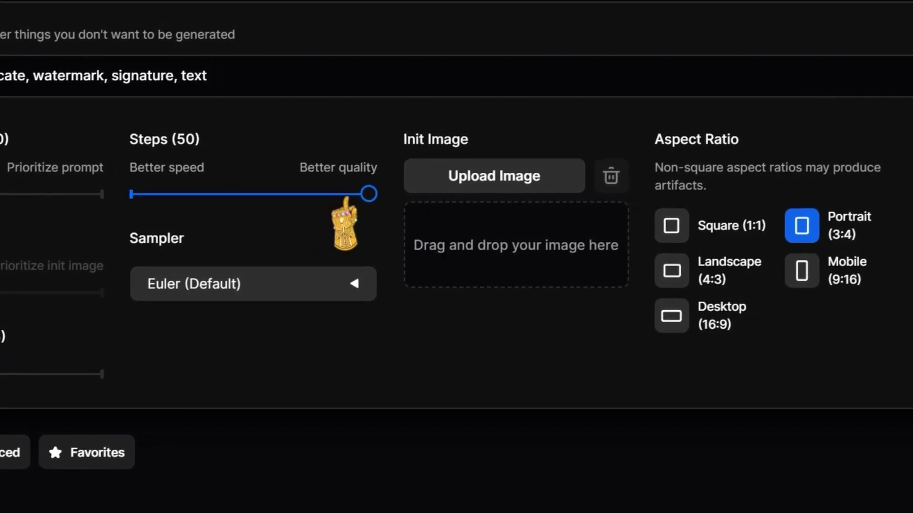
{"action": "left_click_drag", "start_coordinate": [301, 195], "coordinate": [116, 182]}
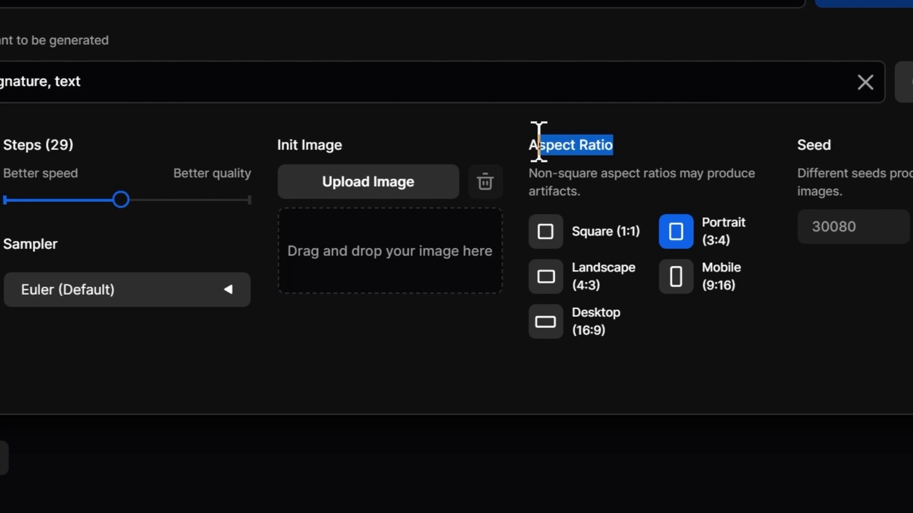
{"action": "left_click", "coordinate": [614, 232]}
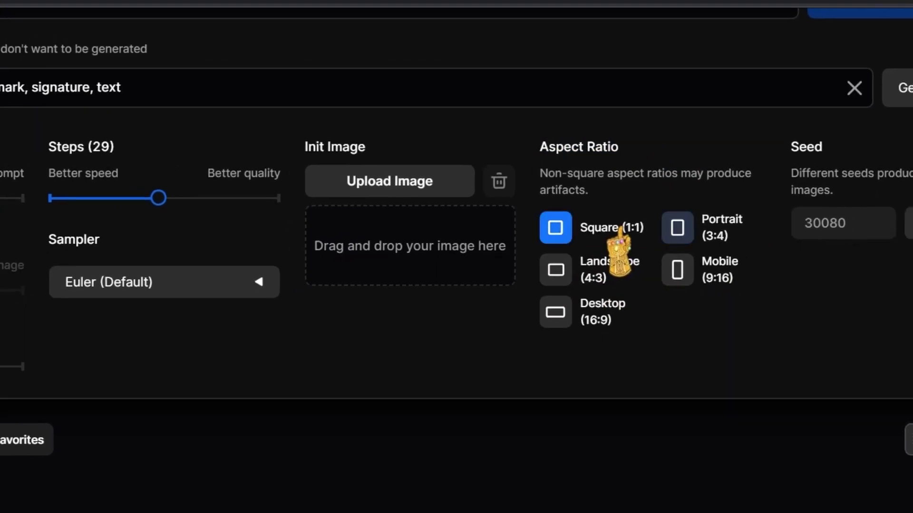
Step: Select the man-reading-on-a-sunset-beach Kilimanjaro prompt and highlight the 50-credit balance
{"action": "left_click_drag", "start_coordinate": [63, 142], "coordinate": [441, 139]}
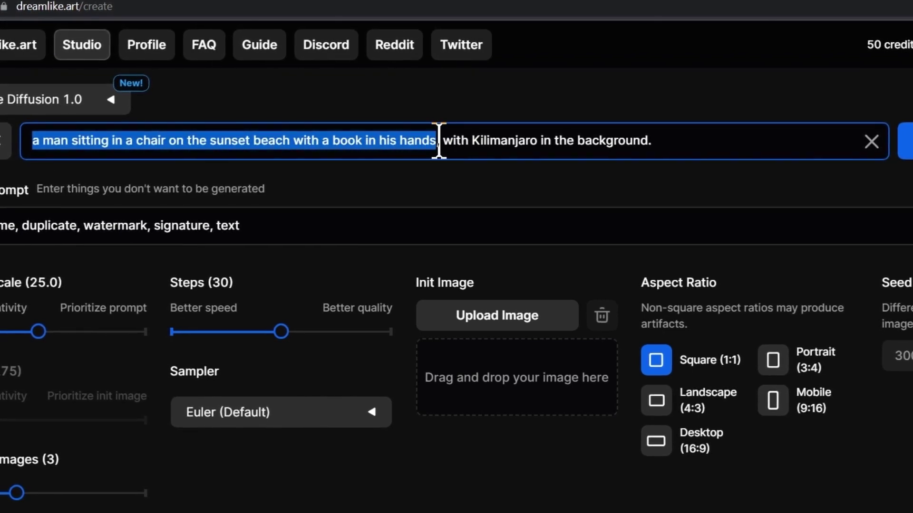
{"action": "left_click_drag", "start_coordinate": [522, 136], "coordinate": [651, 136]}
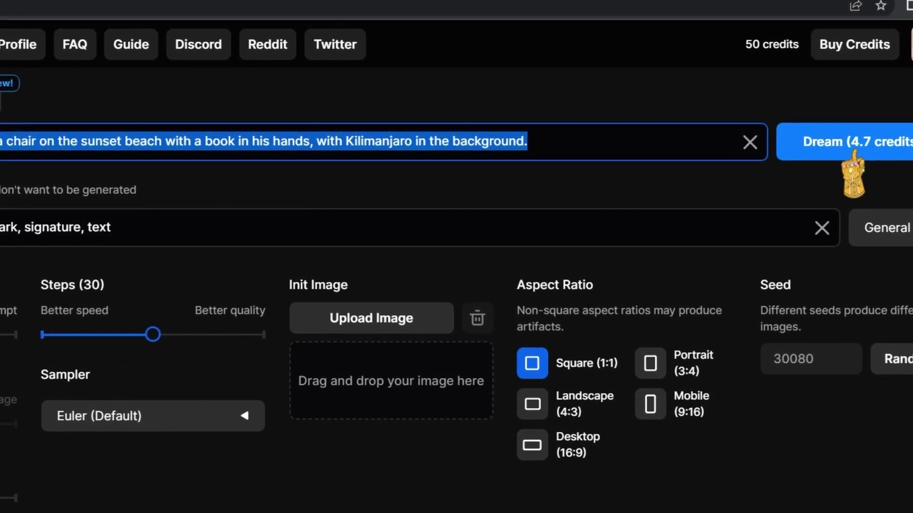
{"action": "triple_click", "coordinate": [805, 59]}
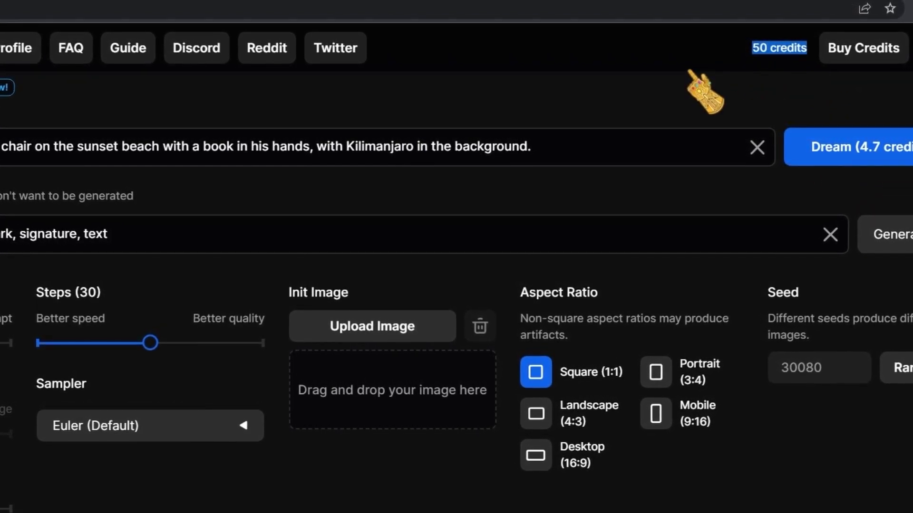
{"action": "left_click", "coordinate": [536, 145]}
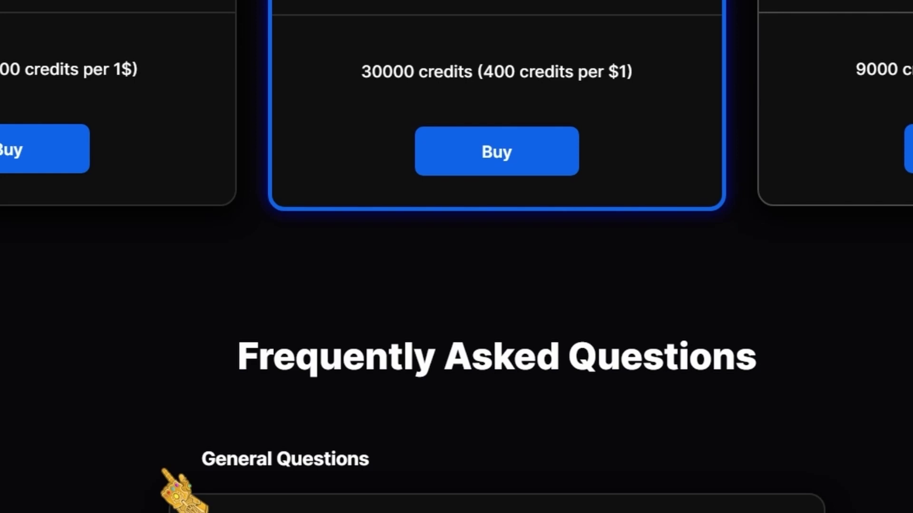
{"action": "scroll", "coordinate": [162, 470], "scroll_direction": "down", "scroll_amount": 10}
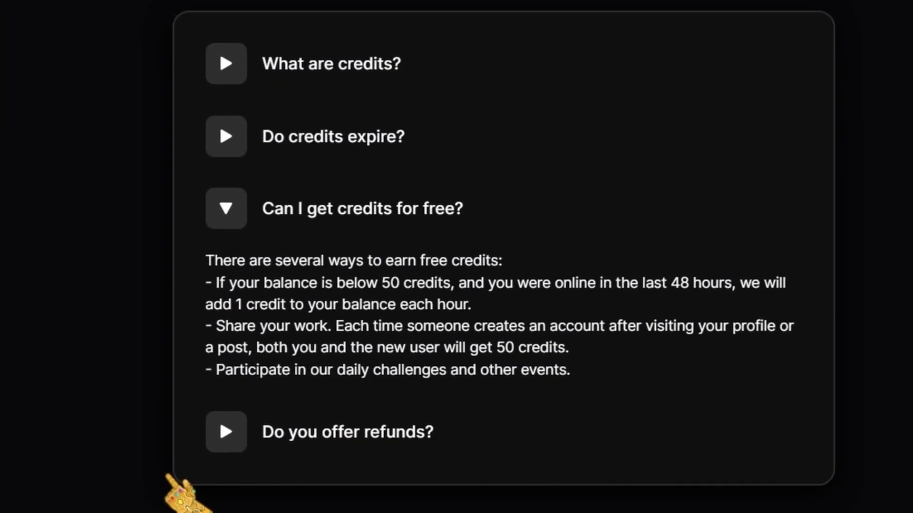
{"action": "left_click_drag", "start_coordinate": [265, 266], "coordinate": [523, 266]}
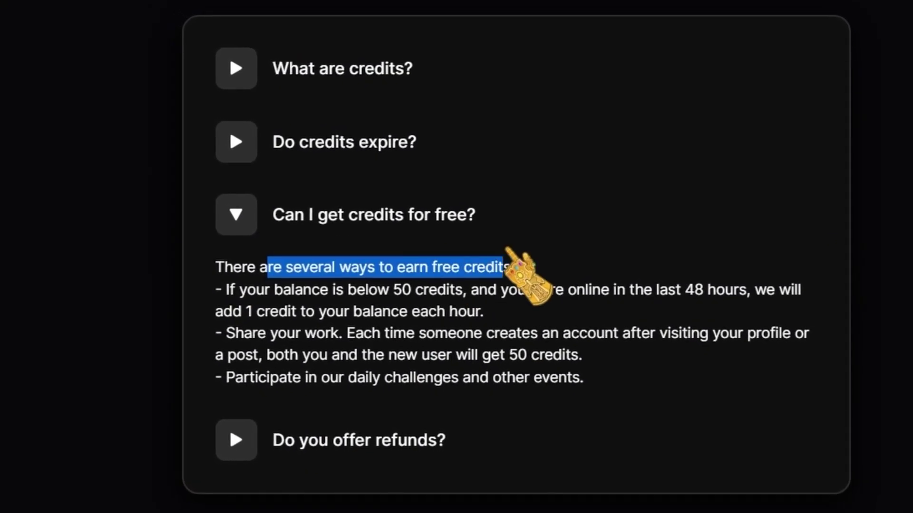
{"action": "left_click_drag", "start_coordinate": [235, 287], "coordinate": [468, 304]}
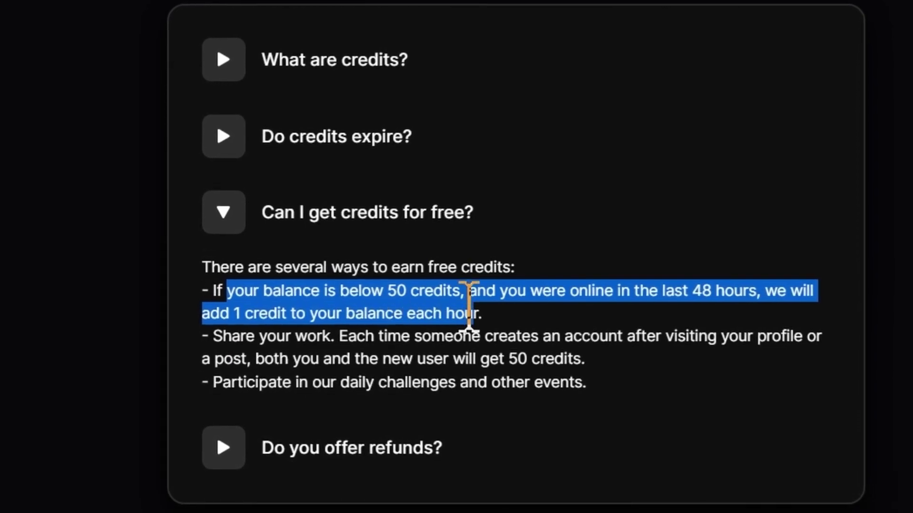
{"action": "left_click", "coordinate": [469, 306]}
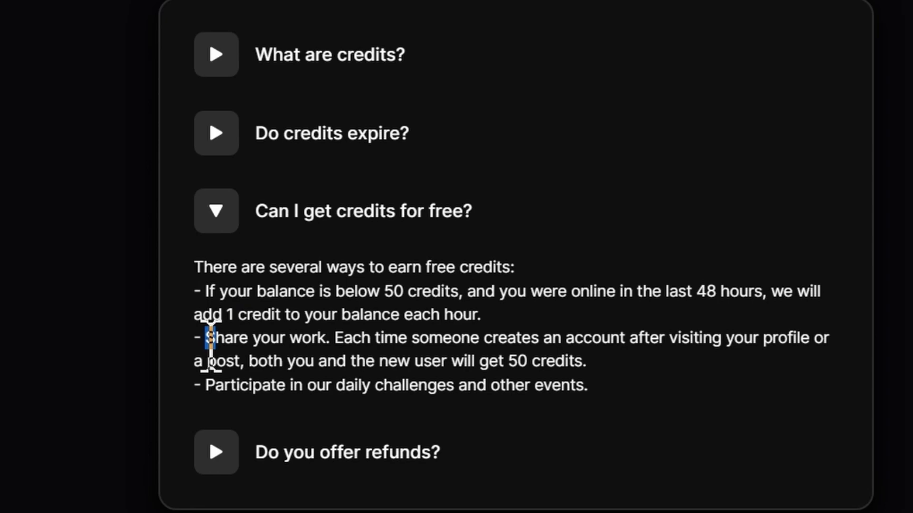
{"action": "left_click_drag", "start_coordinate": [207, 338], "coordinate": [659, 337]}
{"action": "left_click", "coordinate": [658, 337]}
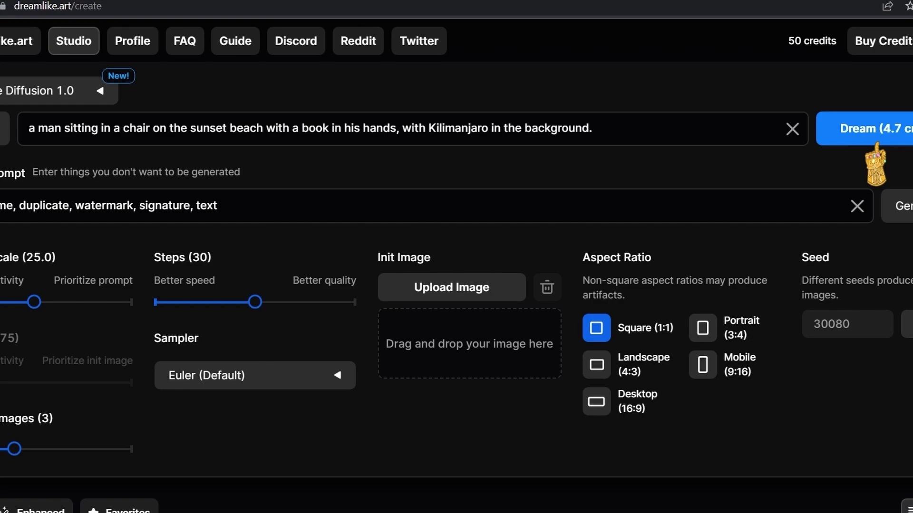
Step: Generate the Kilimanjaro sunset-beach images and open the first results' details
{"action": "left_click", "coordinate": [851, 140]}
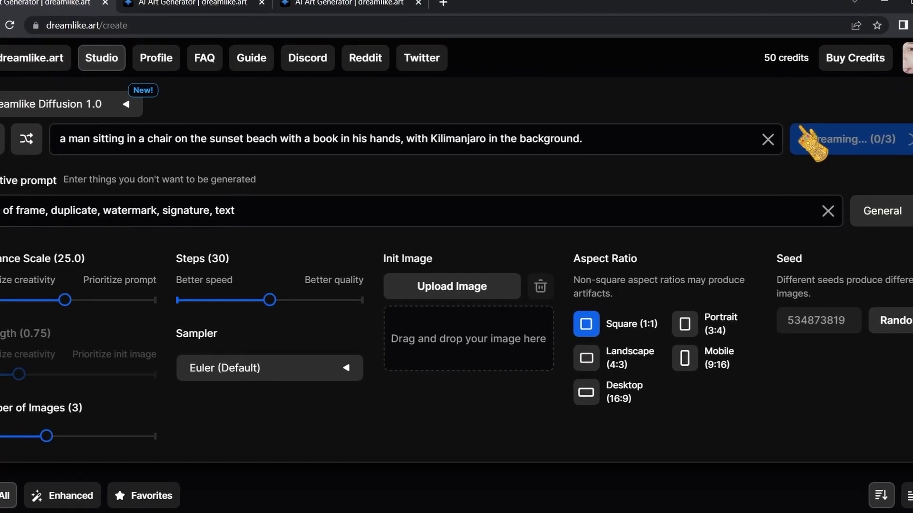
{"action": "scroll", "coordinate": [501, 373], "scroll_direction": "down", "scroll_amount": 5}
{"action": "left_click", "coordinate": [482, 250]}
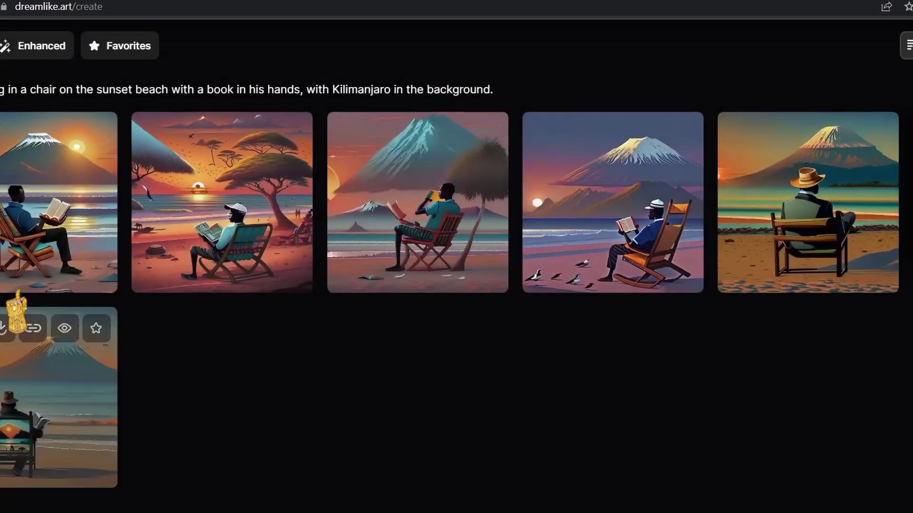
{"action": "left_click", "coordinate": [20, 387]}
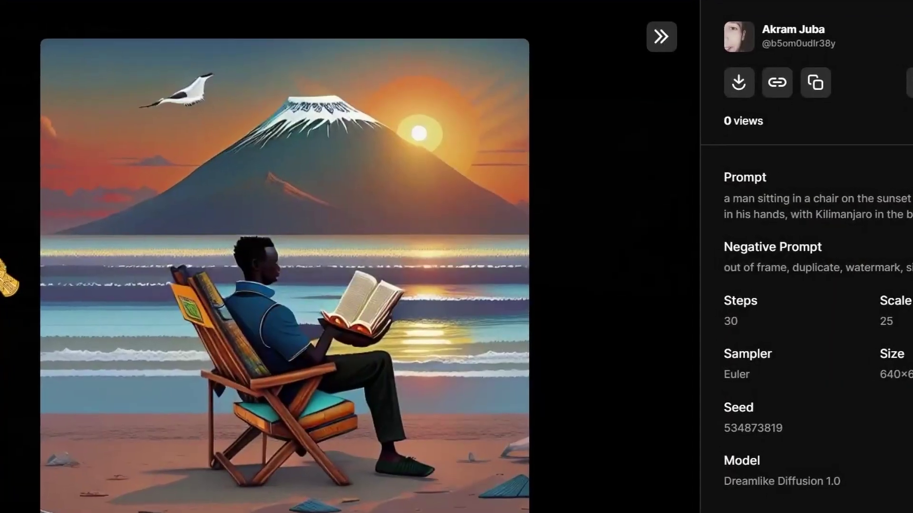
{"action": "left_click", "coordinate": [3, 262]}
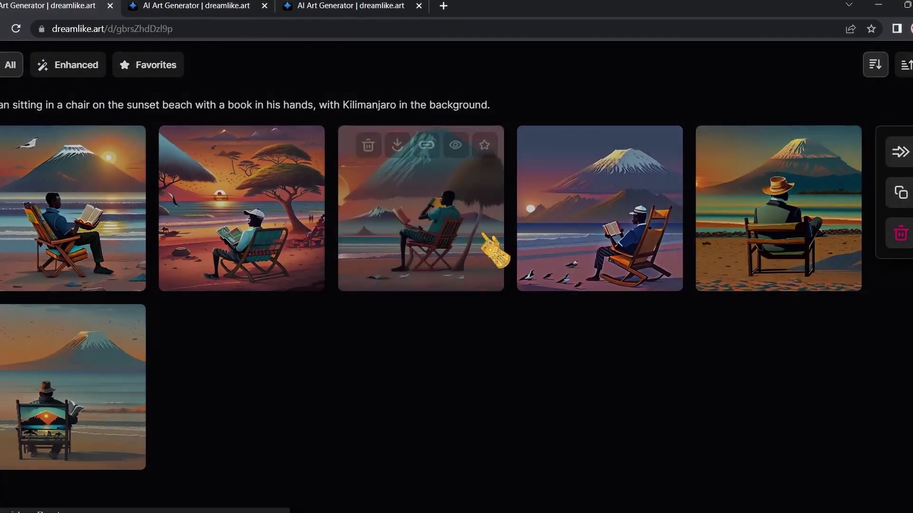
Step: Check the prompt, seed and model details of the remaining beach images
{"action": "left_click", "coordinate": [494, 250]}
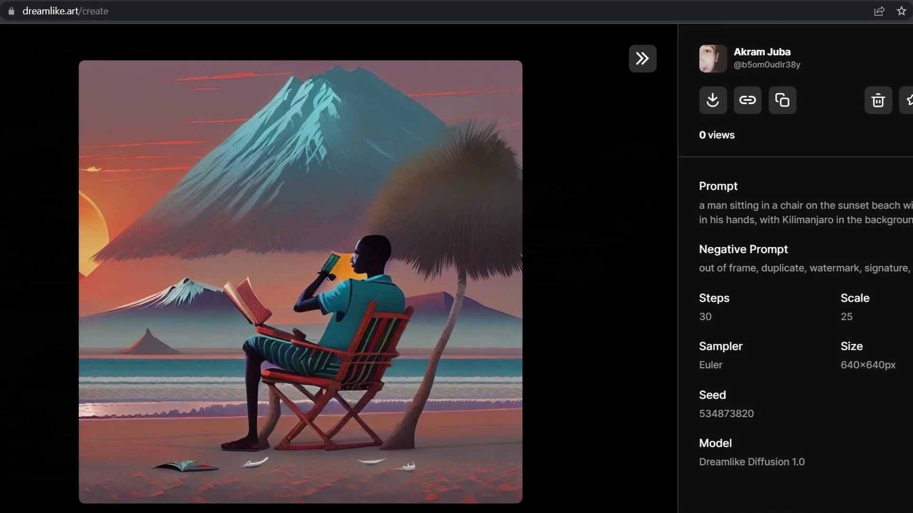
{"action": "left_click", "coordinate": [23, 297]}
{"action": "left_click", "coordinate": [11, 276]}
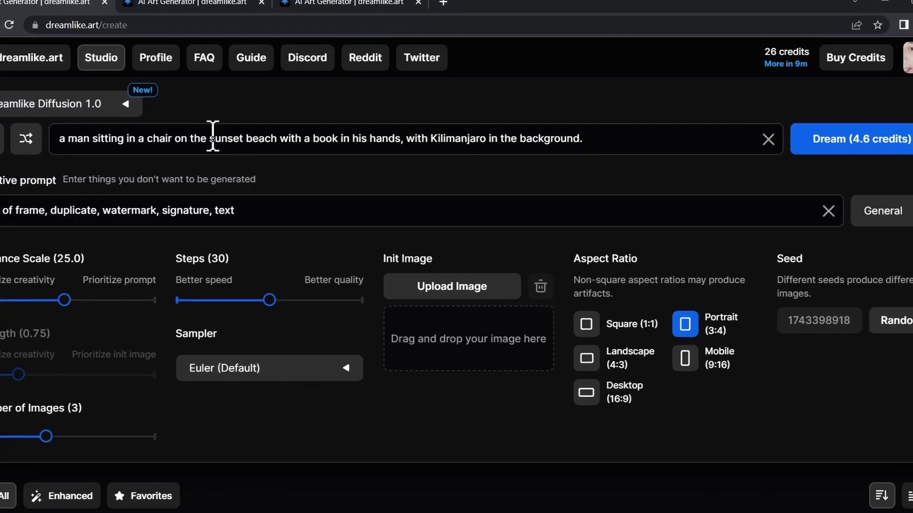
Step: Rewrite the prompt as black-and-white Chihuahuas in Manchester, Lowry and Dali style, and generate three images
{"action": "left_click_drag", "start_coordinate": [206, 138], "coordinate": [292, 134]}
{"action": "left_click", "coordinate": [631, 134]}
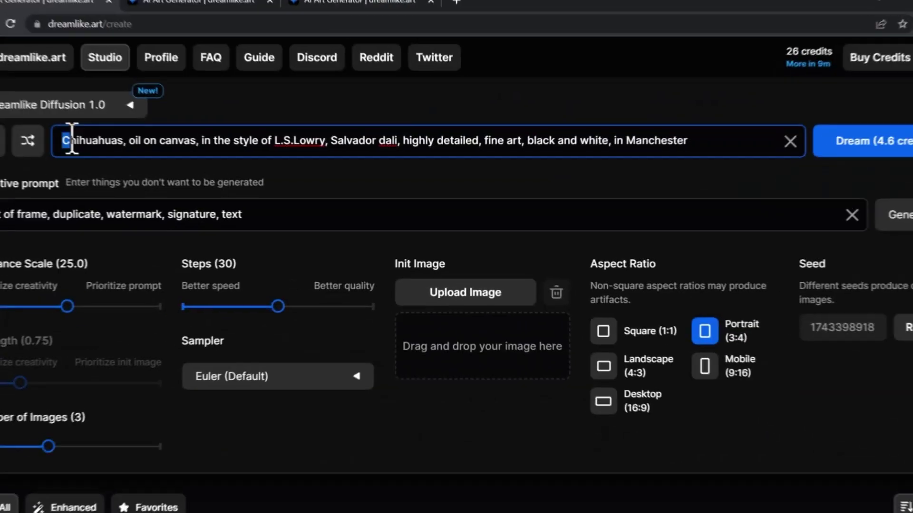
{"action": "double_click", "coordinate": [76, 139]}
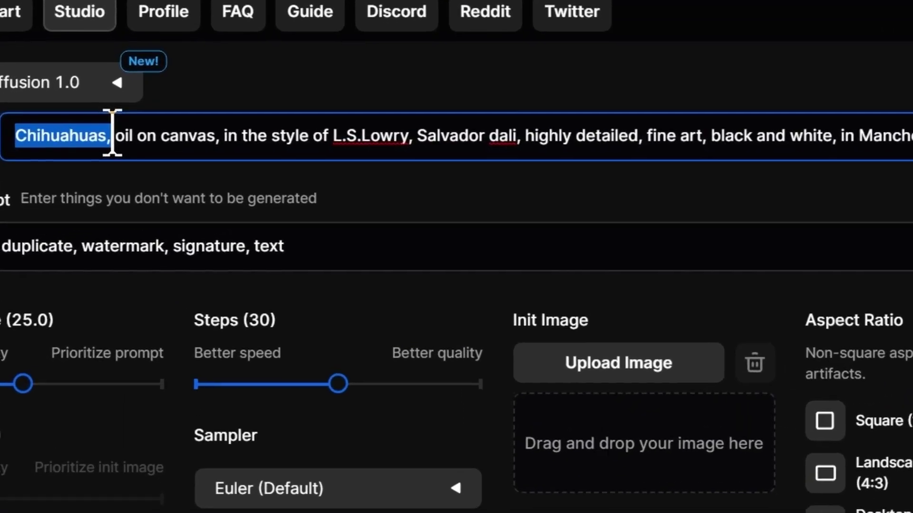
{"action": "double_click", "coordinate": [325, 136]}
{"action": "left_click_drag", "start_coordinate": [324, 136], "coordinate": [346, 135]}
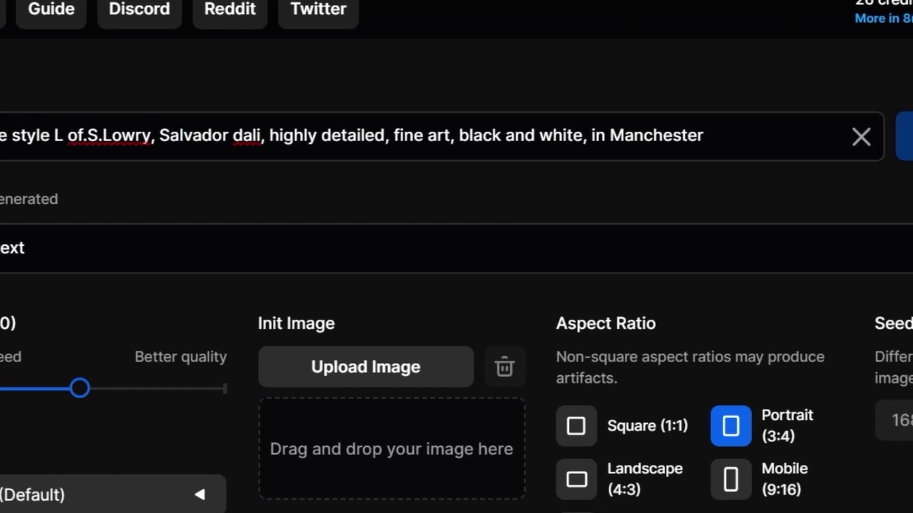
{"action": "left_click", "coordinate": [905, 138]}
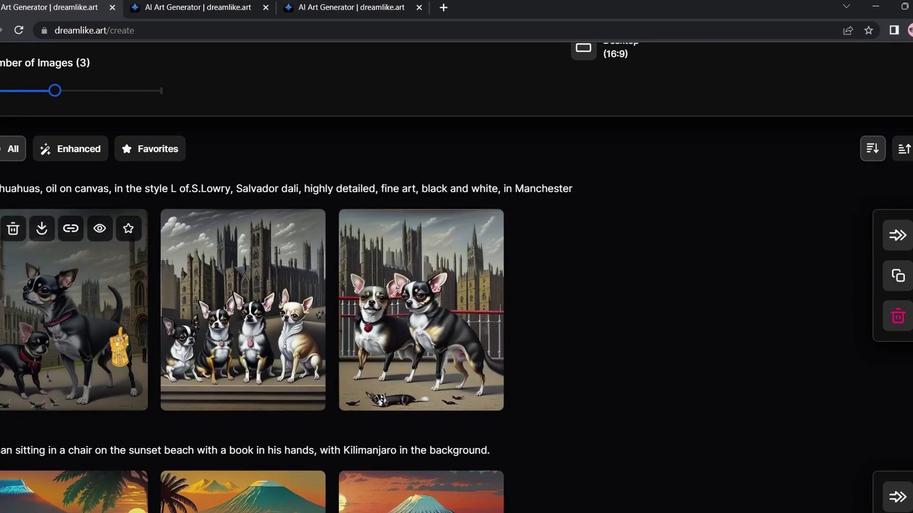
{"action": "scroll", "coordinate": [456, 285], "scroll_direction": "down", "scroll_amount": 2}
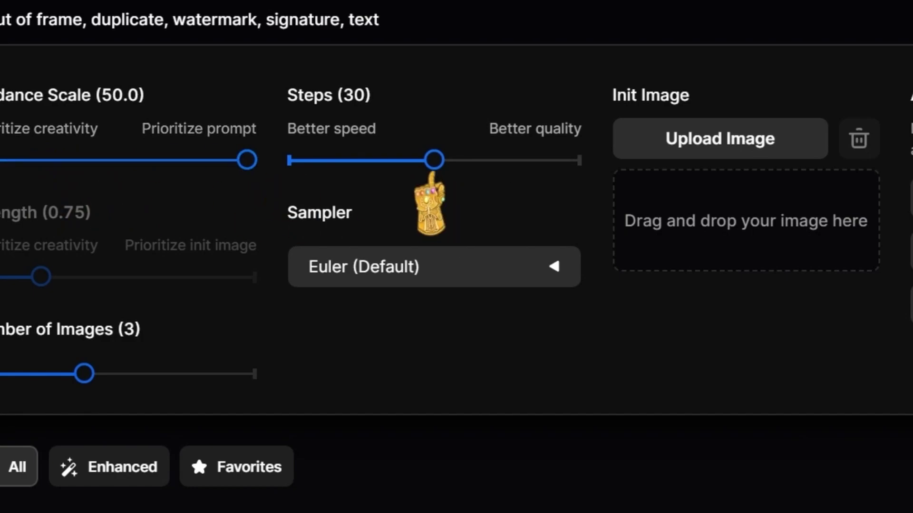
Step: Raise Steps to 50 and generate another batch of three Chihuahua paintings
{"action": "left_click_drag", "start_coordinate": [489, 172], "coordinate": [606, 179]}
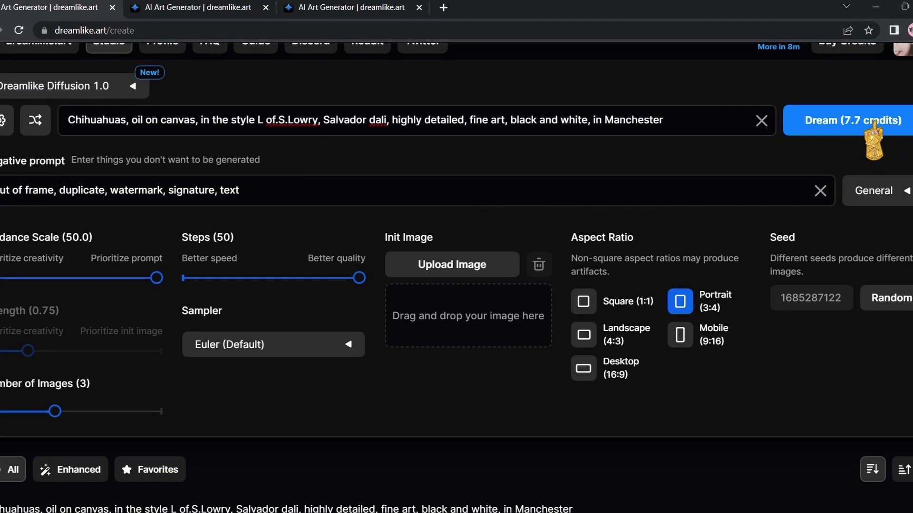
{"action": "left_click", "coordinate": [873, 125]}
{"action": "scroll", "coordinate": [884, 138], "scroll_direction": "down", "scroll_amount": 2}
{"action": "scroll", "coordinate": [311, 247], "scroll_direction": "up", "scroll_amount": 2}
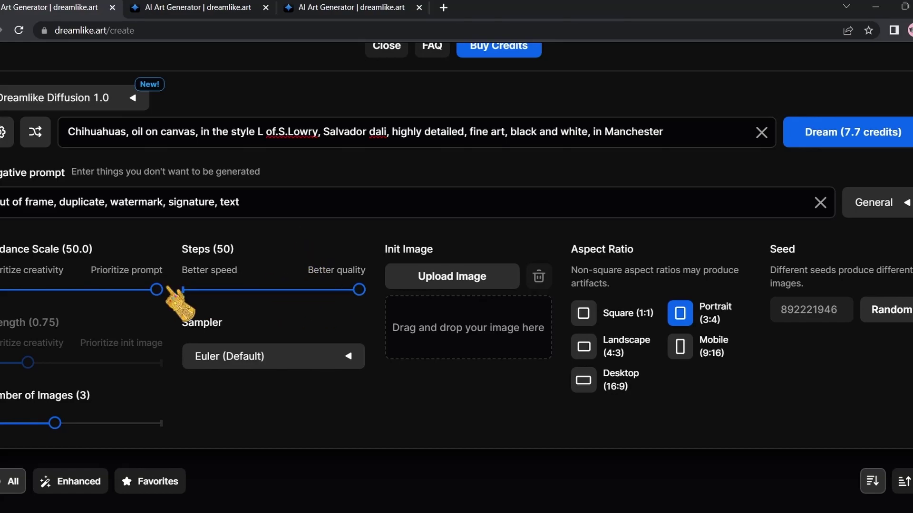
{"action": "scroll", "coordinate": [176, 302], "scroll_direction": "down", "scroll_amount": 9}
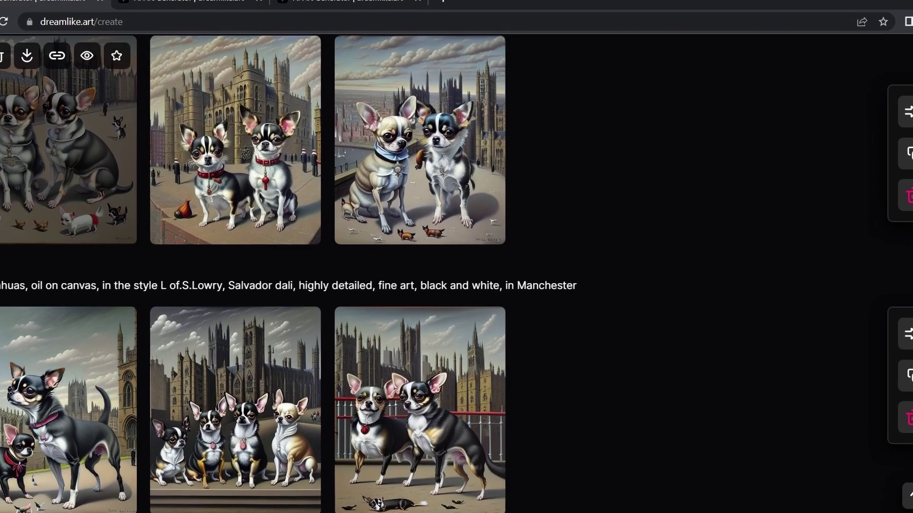
{"action": "mouse_move", "coordinate": [213, 231]}
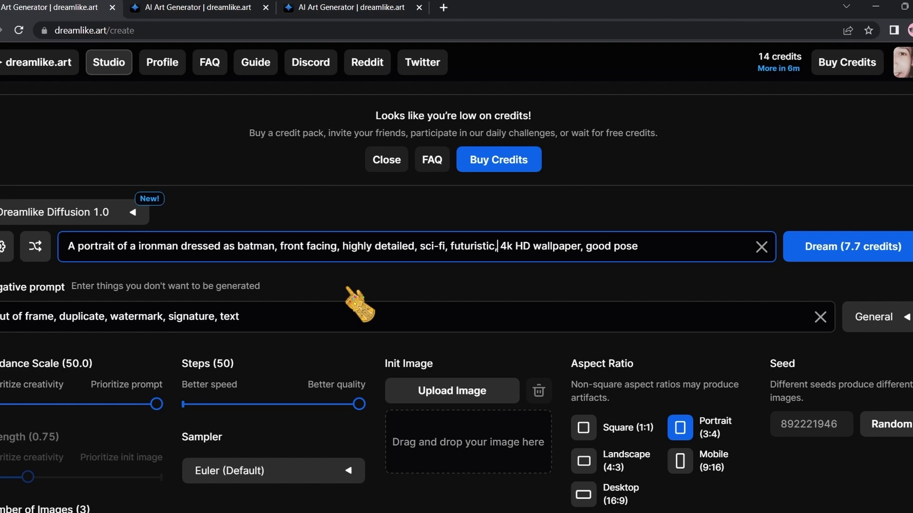
Step: Generate three Iron-Man-as-Batman portraits and enlarge the first one
{"action": "left_click", "coordinate": [847, 246]}
{"action": "scroll", "coordinate": [699, 224], "scroll_direction": "down", "scroll_amount": 4}
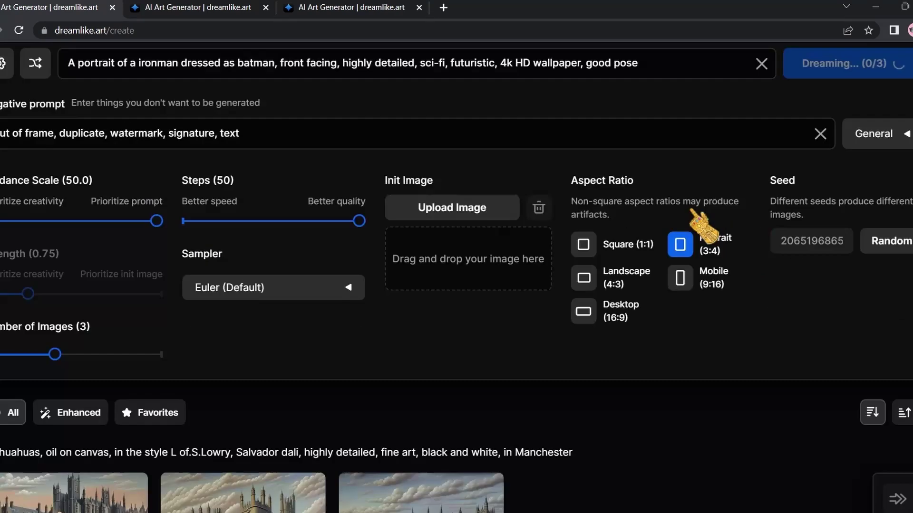
{"action": "scroll", "coordinate": [637, 214], "scroll_direction": "up", "scroll_amount": 2}
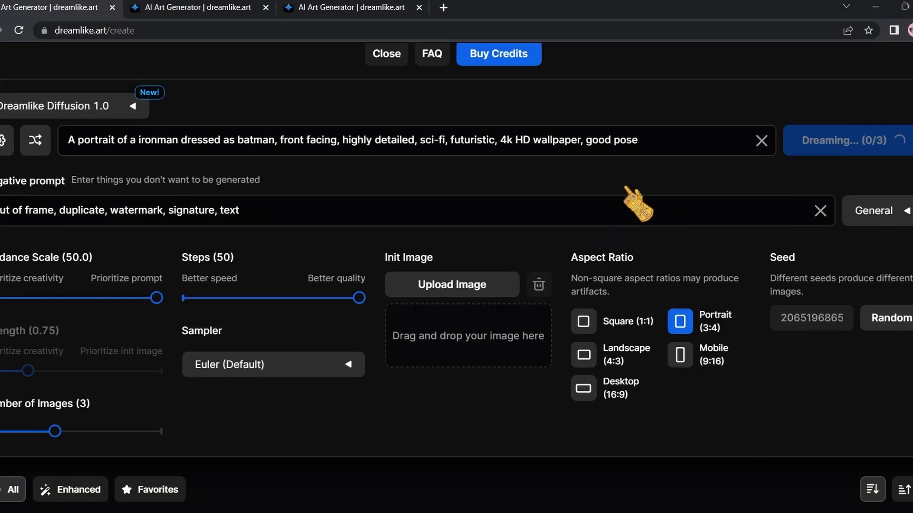
{"action": "scroll", "coordinate": [637, 203], "scroll_direction": "down", "scroll_amount": 6}
{"action": "scroll", "coordinate": [579, 216], "scroll_direction": "down", "scroll_amount": 2}
{"action": "left_click", "coordinate": [140, 304]}
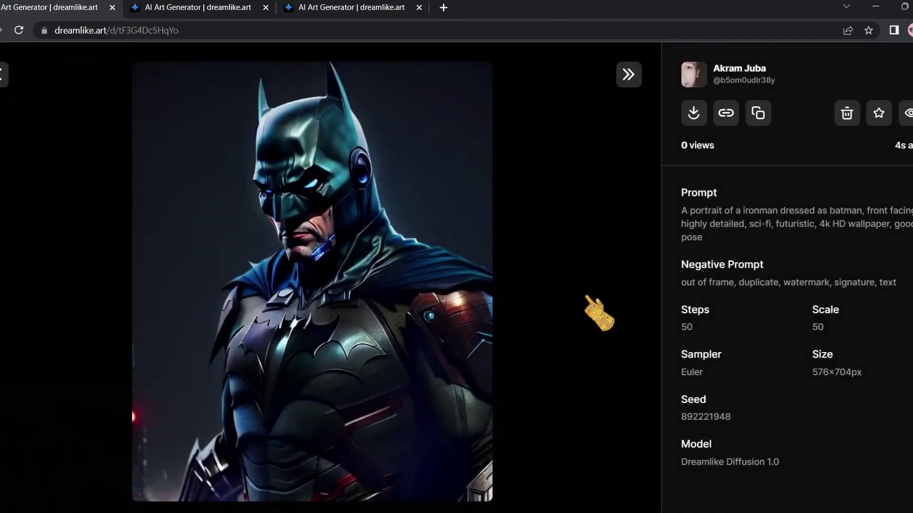
{"action": "left_click", "coordinate": [597, 312]}
Step: Download the Batman portrait with glowing blue eyes and return to the gallery
{"action": "left_click", "coordinate": [402, 195]}
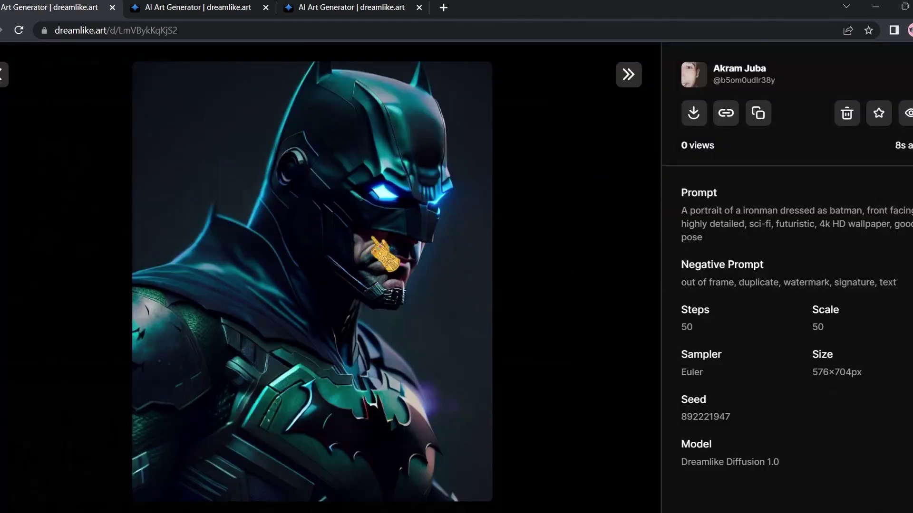
{"action": "left_click", "coordinate": [692, 114]}
{"action": "left_click", "coordinate": [643, 292]}
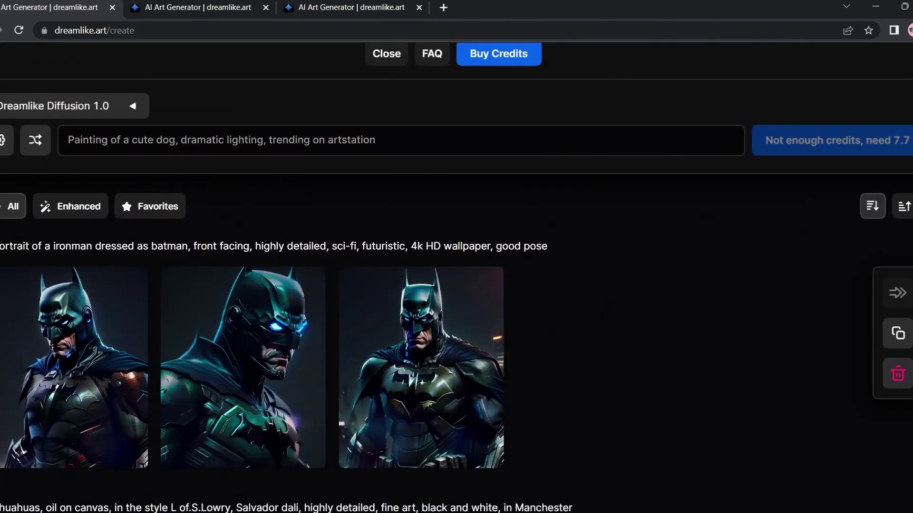
Step: Switch the model to Dreamlike Photoreal 2.0 and generate five Iron-Man-as-Batman images
{"action": "left_click_drag", "start_coordinate": [0, 246], "coordinate": [534, 255]}
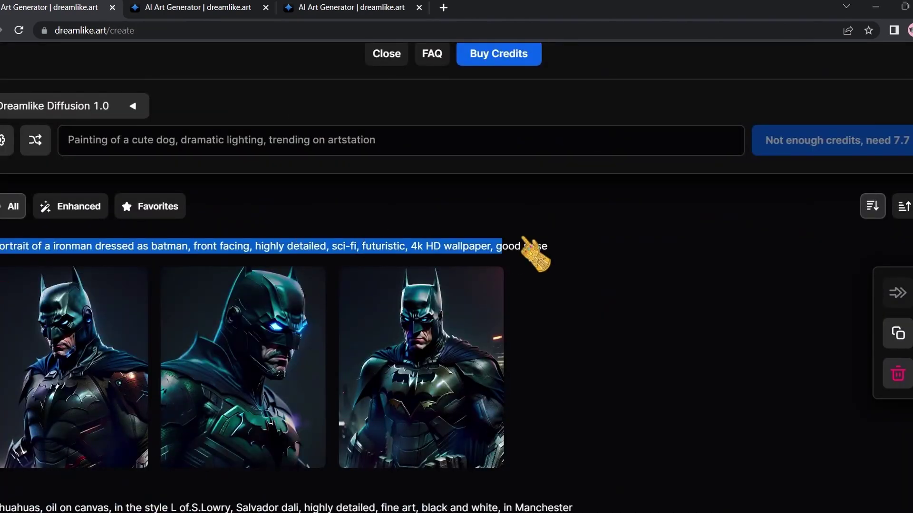
{"action": "left_click", "coordinate": [81, 105]}
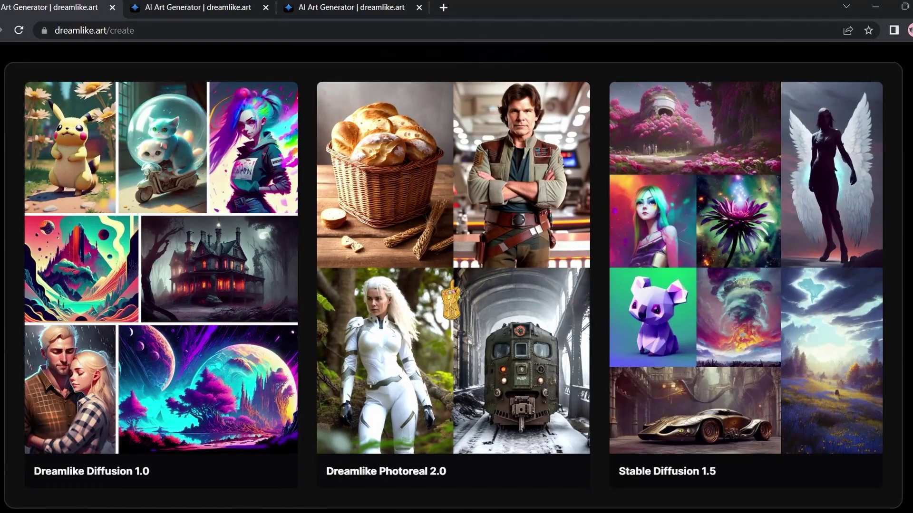
{"action": "left_click", "coordinate": [400, 280]}
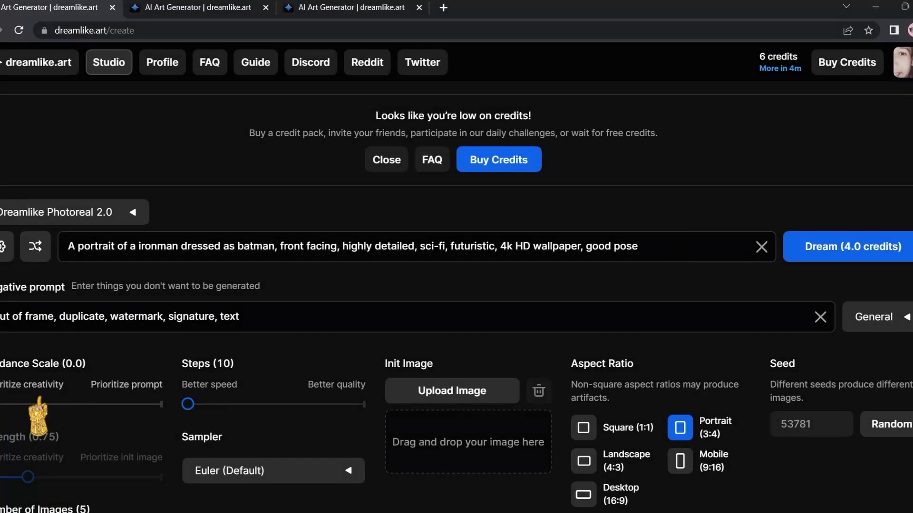
{"action": "scroll", "coordinate": [799, 157], "scroll_direction": "down", "scroll_amount": 2}
{"action": "left_click", "coordinate": [803, 157]}
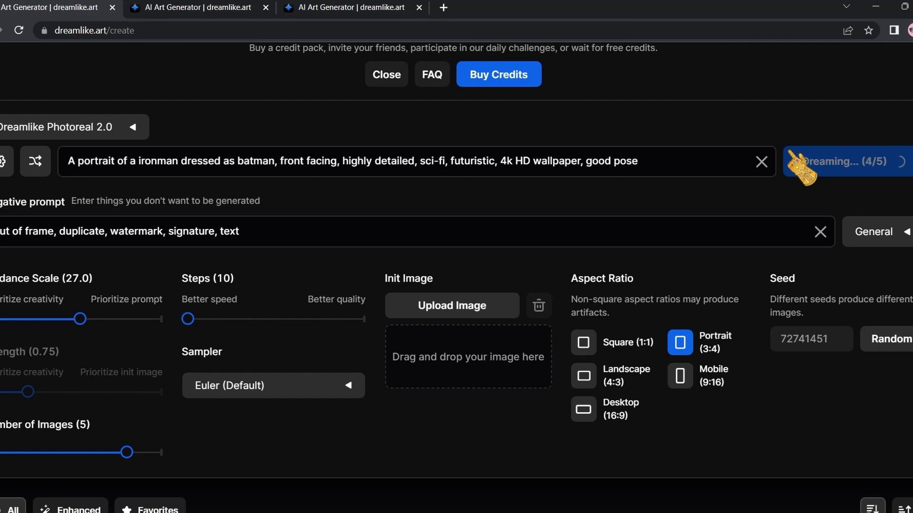
Step: Browse the Photoreal Batman images enlarged, starting from the fifth one
{"action": "scroll", "coordinate": [526, 310], "scroll_direction": "down", "scroll_amount": 7}
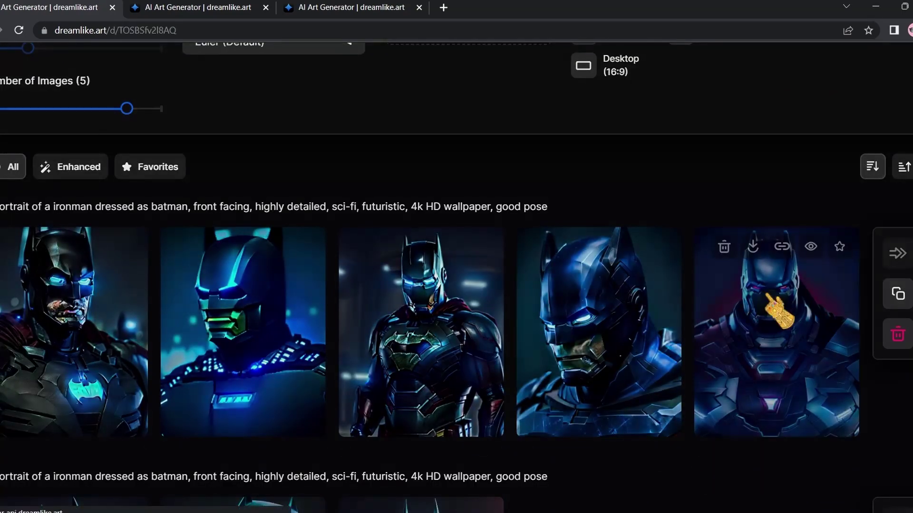
{"action": "left_click", "coordinate": [775, 310]}
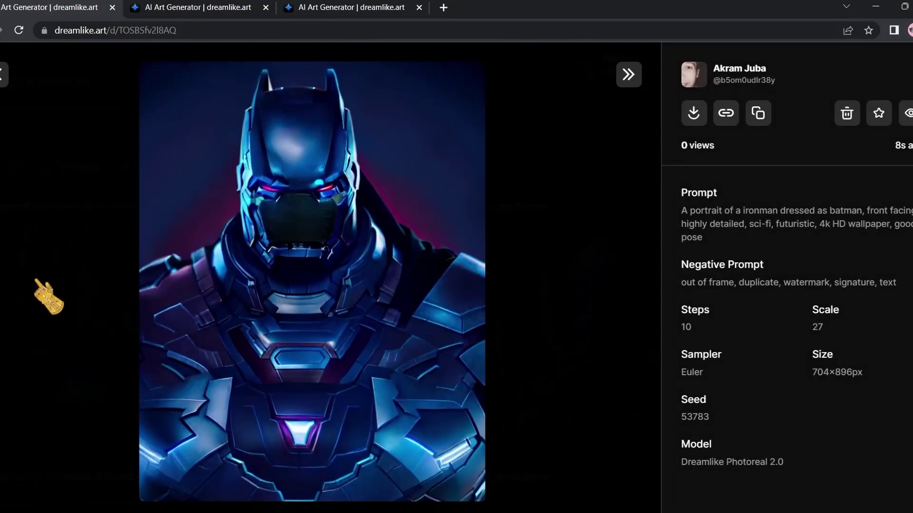
{"action": "key", "text": "Escape"}
{"action": "scroll", "coordinate": [620, 380], "scroll_direction": "down", "scroll_amount": 5}
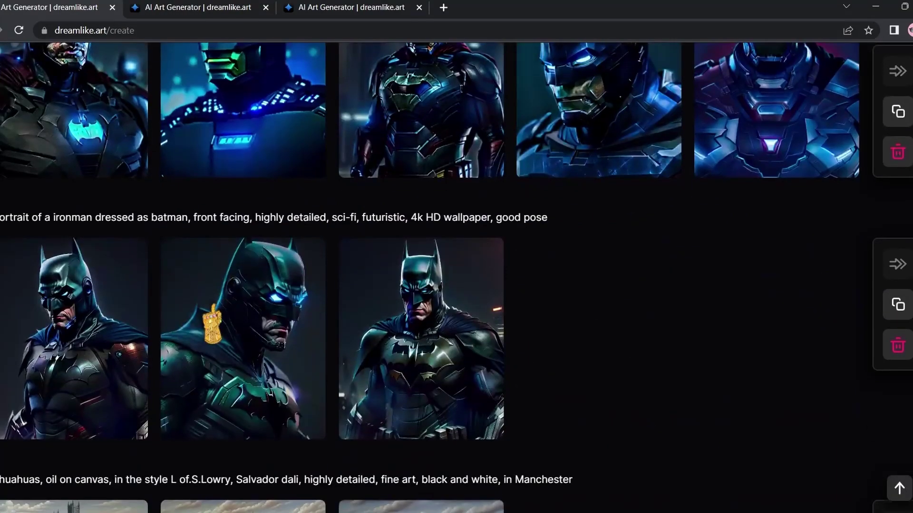
{"action": "scroll", "coordinate": [570, 343], "scroll_direction": "up", "scroll_amount": 1}
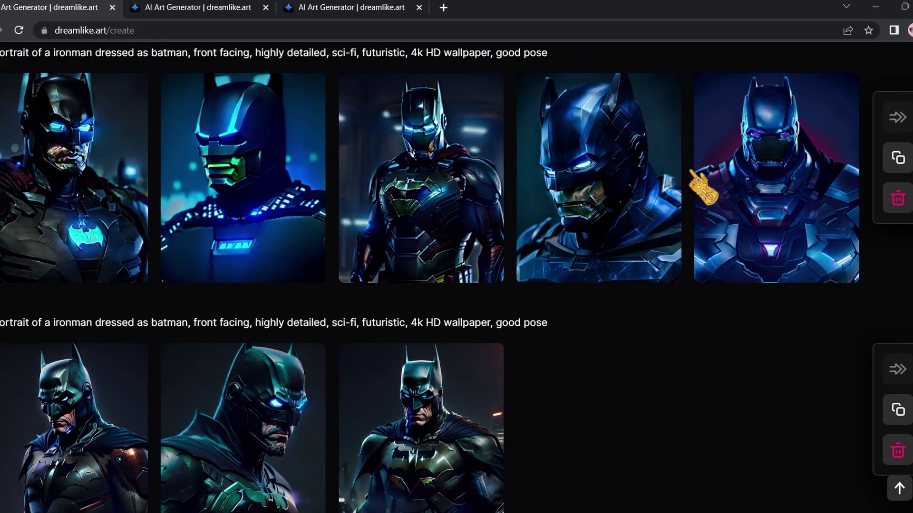
{"action": "mouse_move", "coordinate": [733, 195]}
{"action": "left_click", "coordinate": [734, 179]}
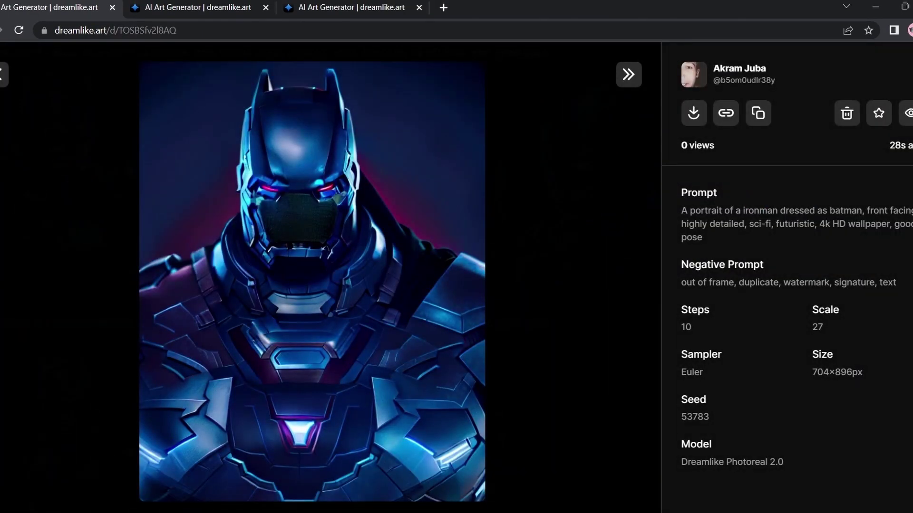
{"action": "left_click", "coordinate": [4, 75]}
{"action": "key", "text": "Left"}
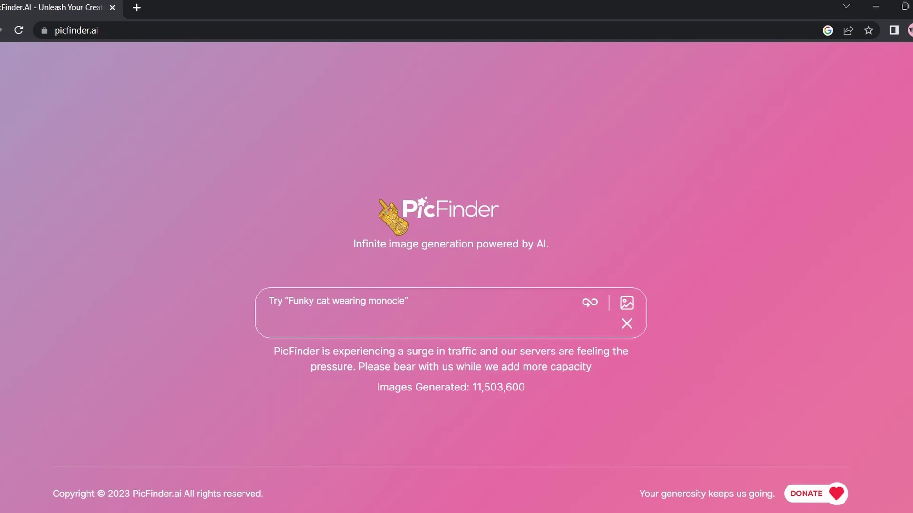
Step: Load the picfinder.ai home page and click into its empty prompt box
{"action": "left_click", "coordinate": [56, 30]}
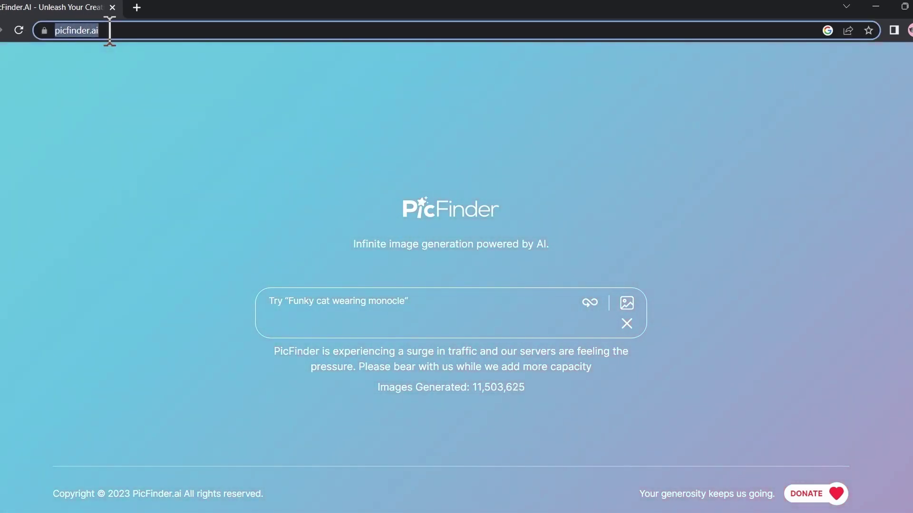
{"action": "left_click", "coordinate": [191, 151]}
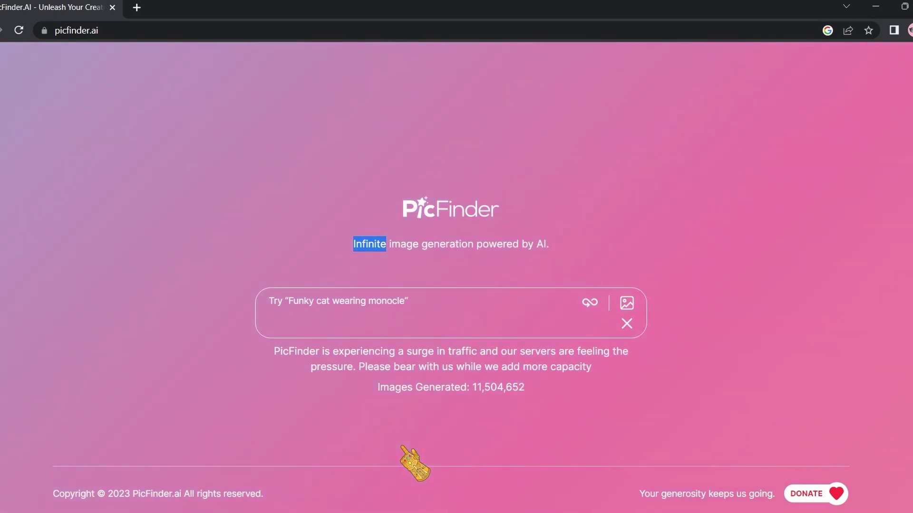
{"action": "left_click", "coordinate": [403, 447]}
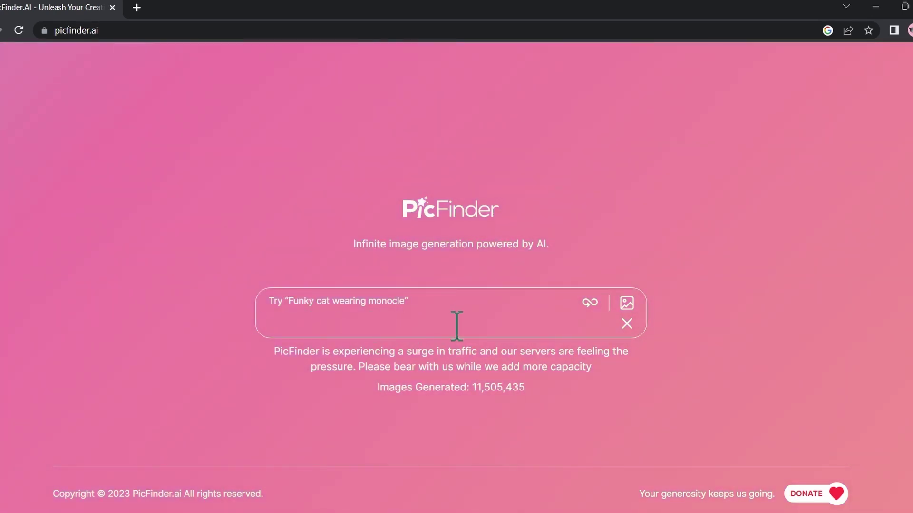
Step: Generate images from the prompt 'a cat with batman outfit ,sitting on a tall building'
{"action": "left_click", "coordinate": [348, 320]}
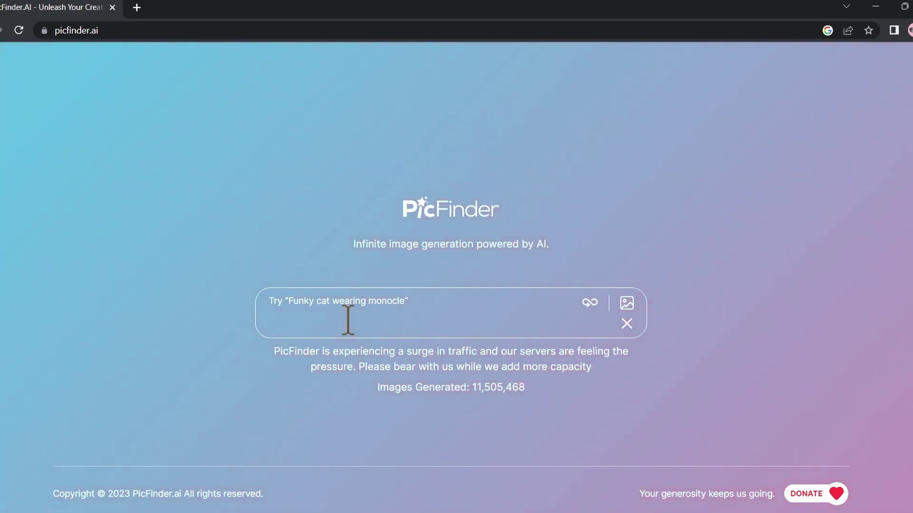
{"action": "type", "text": "a cat with batman outfit ,sitting on a tall building"}
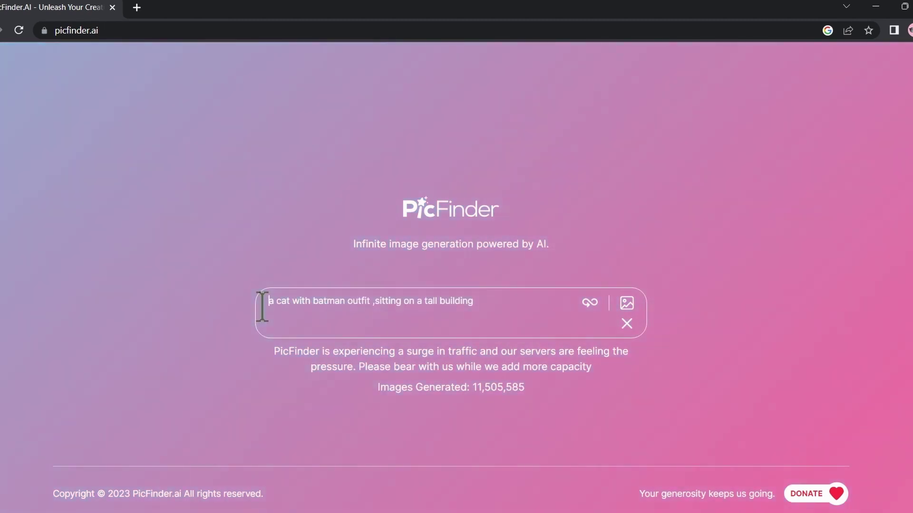
{"action": "left_click_drag", "start_coordinate": [262, 306], "coordinate": [406, 306]}
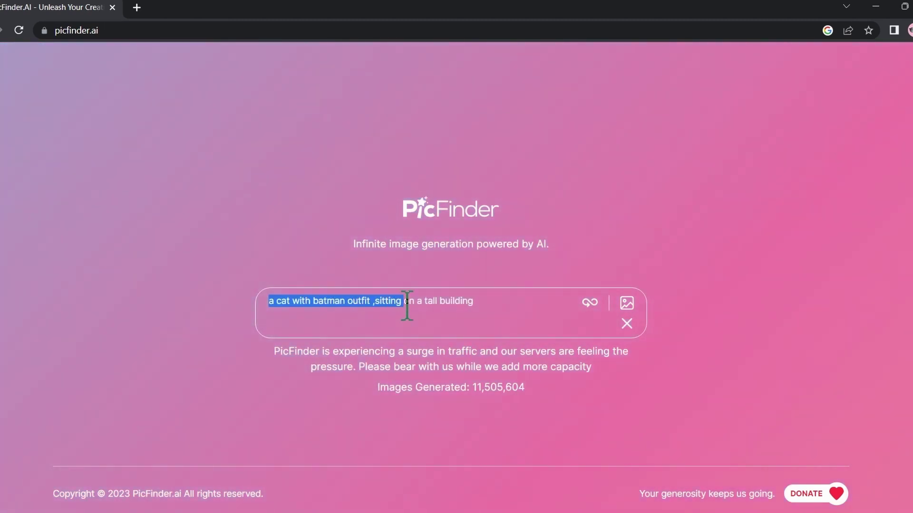
{"action": "key", "text": "Return"}
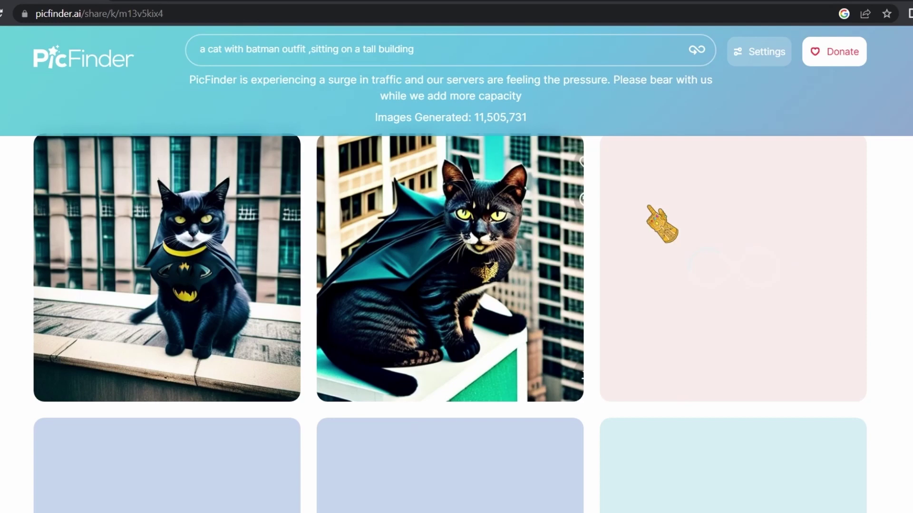
Step: Browse the generated Batman cat images and bring up the image size settings
{"action": "scroll", "coordinate": [675, 202], "scroll_direction": "down", "scroll_amount": 6}
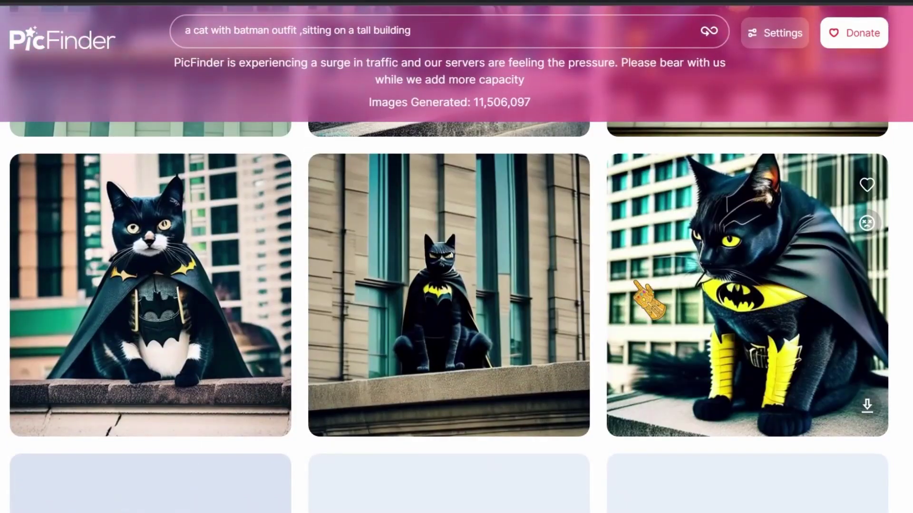
{"action": "scroll", "coordinate": [646, 297], "scroll_direction": "up", "scroll_amount": 1}
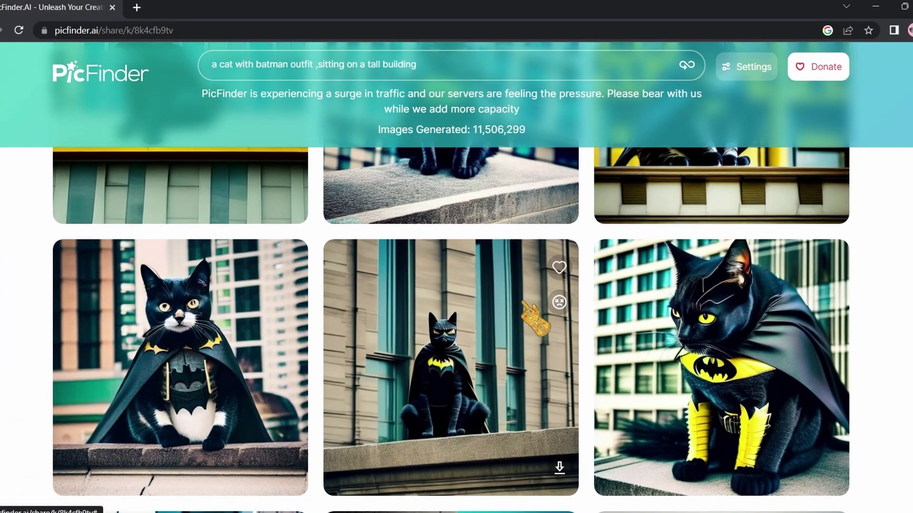
{"action": "left_click", "coordinate": [751, 67]}
{"action": "scroll", "coordinate": [672, 305], "scroll_direction": "up", "scroll_amount": 4}
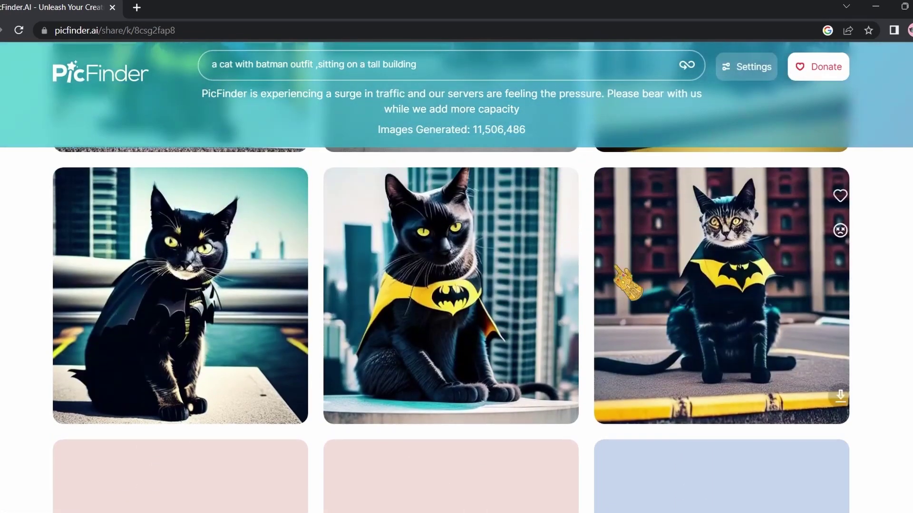
Step: Set the image size to wide and rerun the Batman cat prompt for wide-format results
{"action": "mouse_move", "coordinate": [741, 73]}
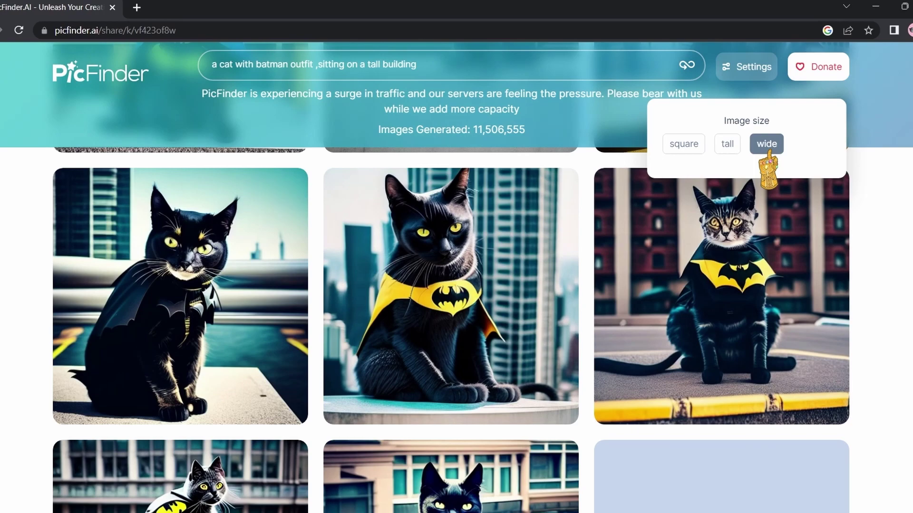
{"action": "left_click", "coordinate": [443, 69]}
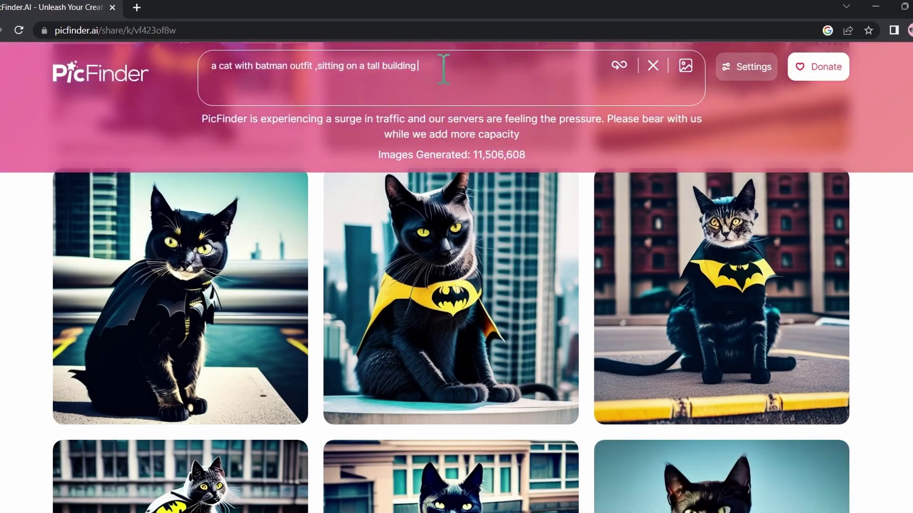
{"action": "key", "text": "Return"}
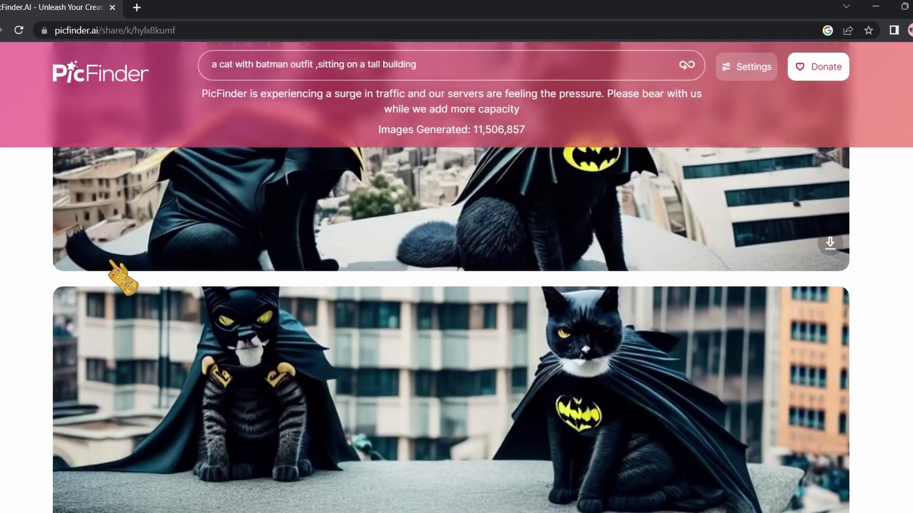